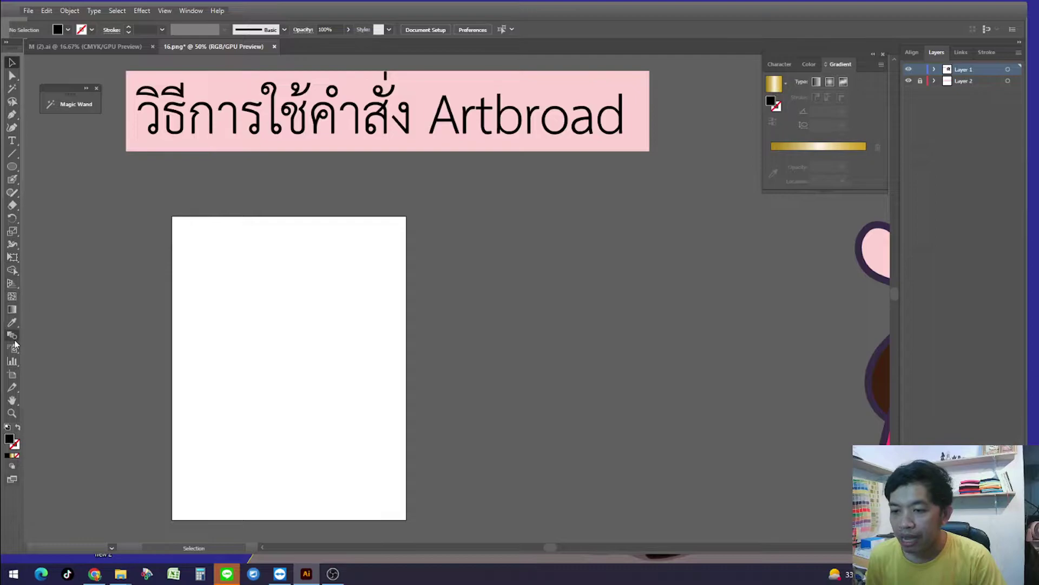
Switch to the Artboard Tool so Artboard 1 can be edited
left_click(13, 376)
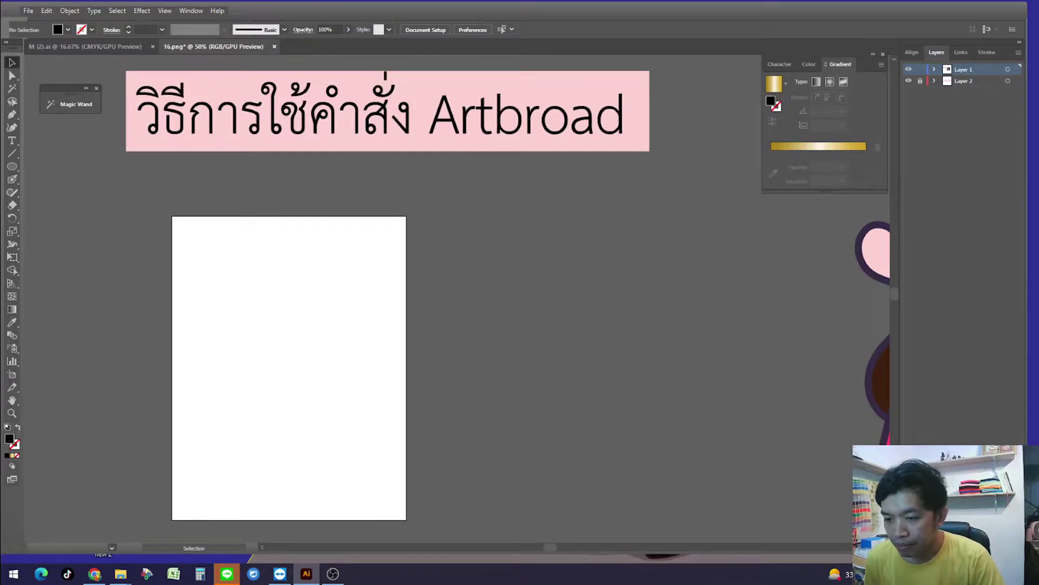
Resize Artboard 1 to a width of 500 pt
left_click(12, 375)
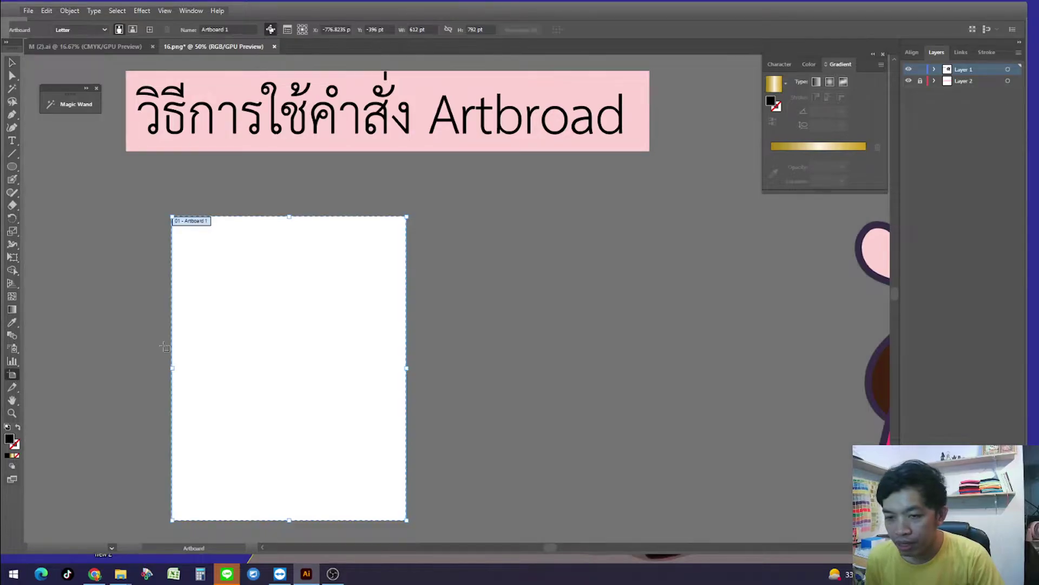
scroll(348, 256, "down", 2)
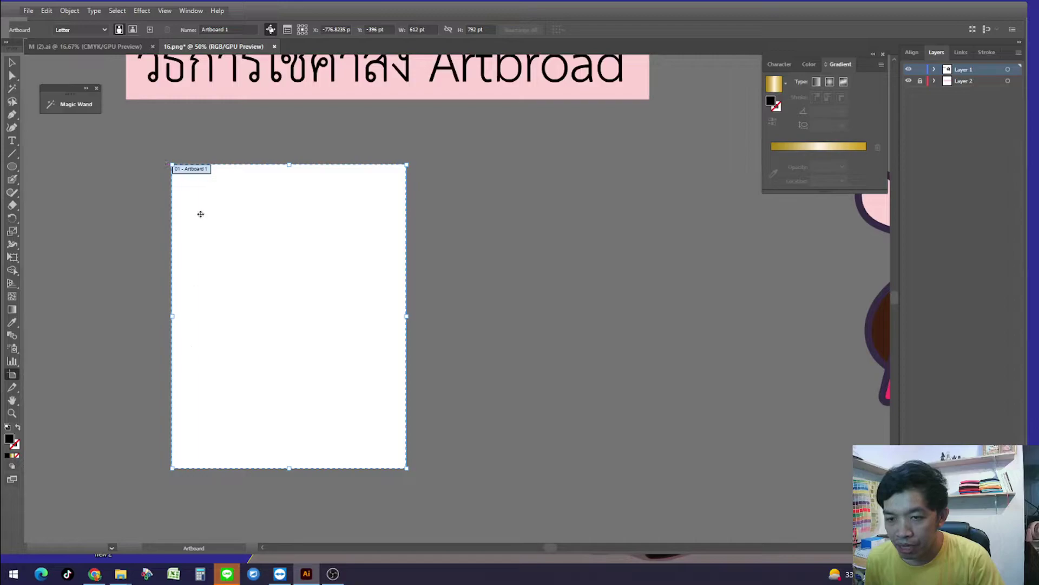
left_click_drag(171, 164, 127, 117)
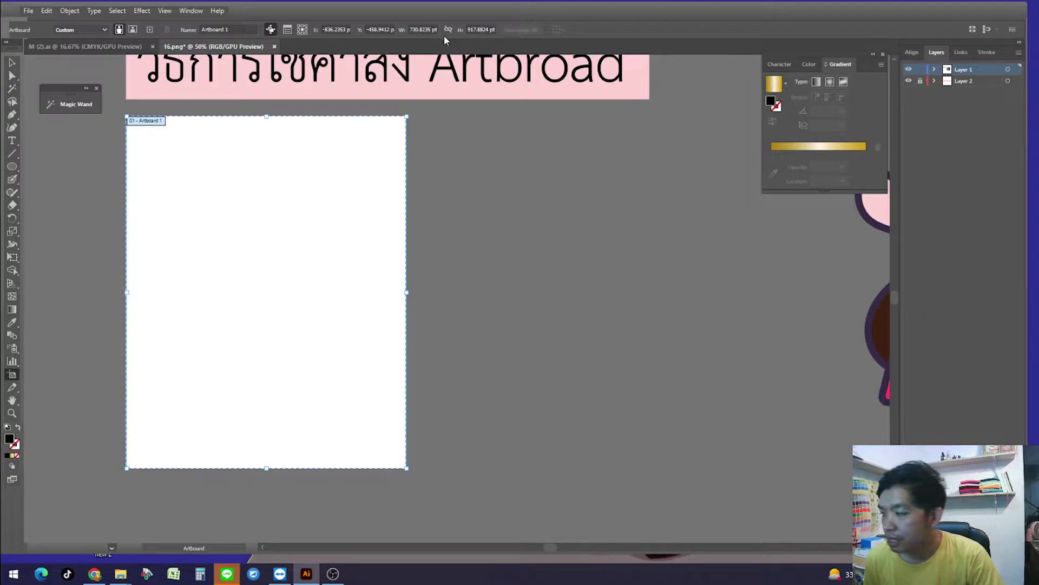
double_click(425, 29)
type("5")
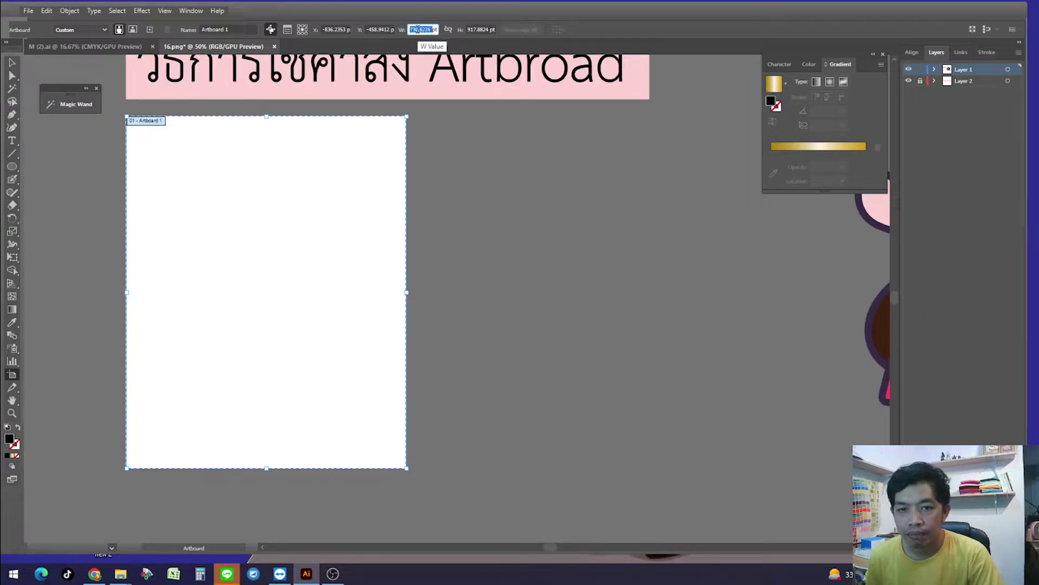
type("00")
key("Return")
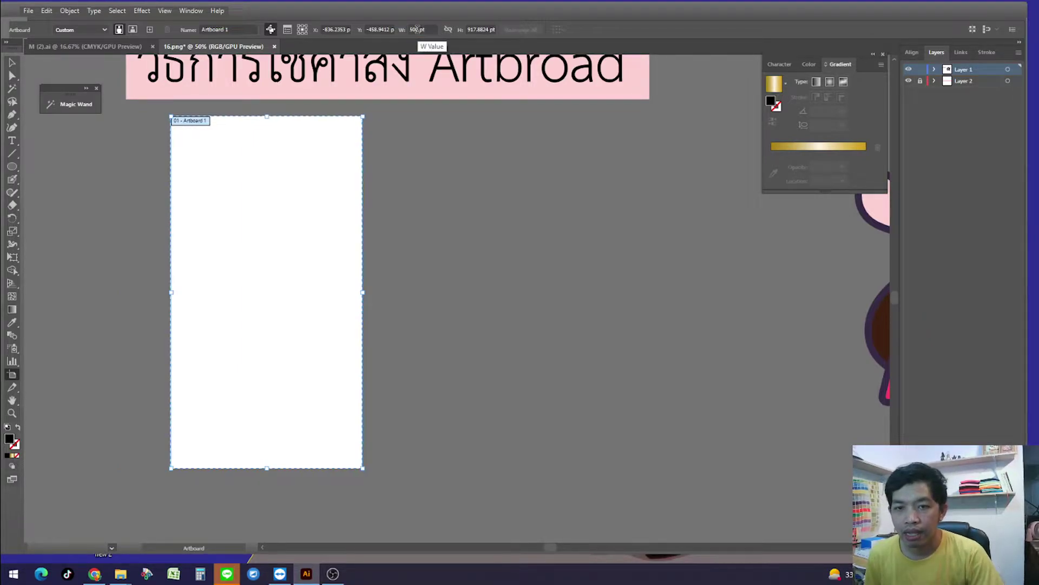
Draw Artboards 2 and 3 to the right of Artboard 1, then zoom out
left_click_drag(390, 167, 333, 172)
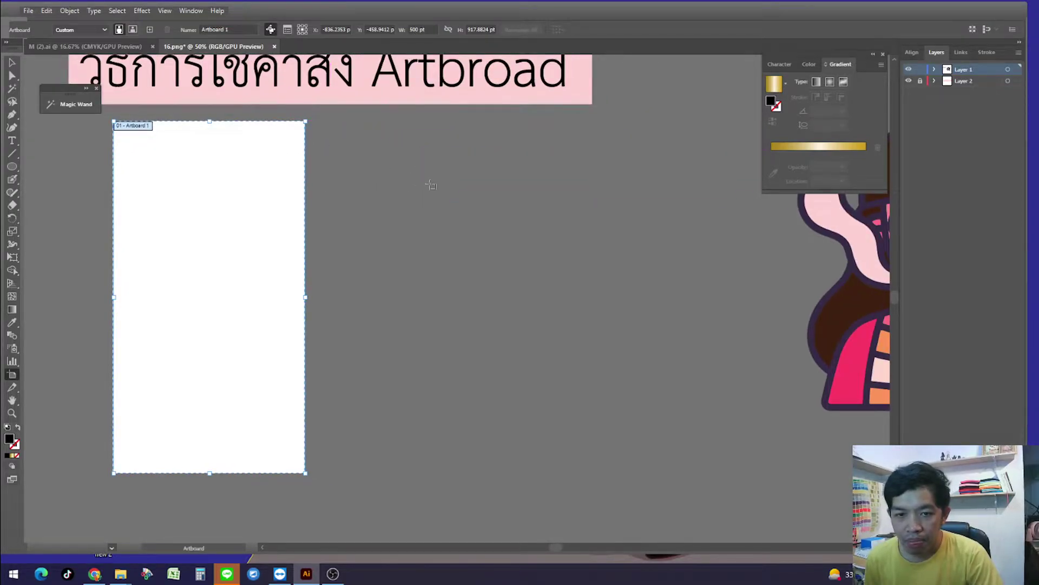
left_click(421, 186)
left_click_drag(372, 130, 548, 421)
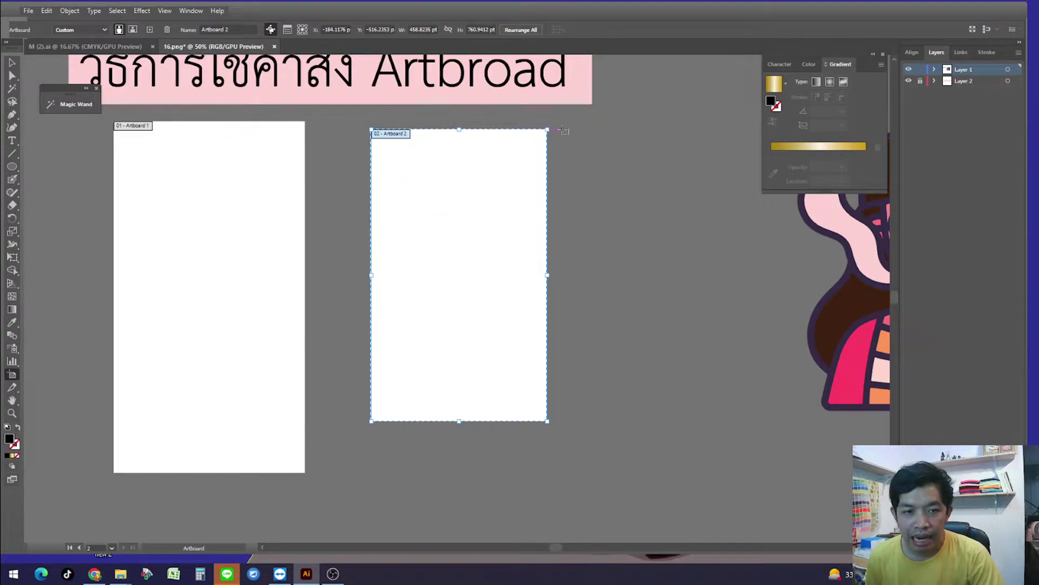
left_click_drag(563, 130, 737, 417)
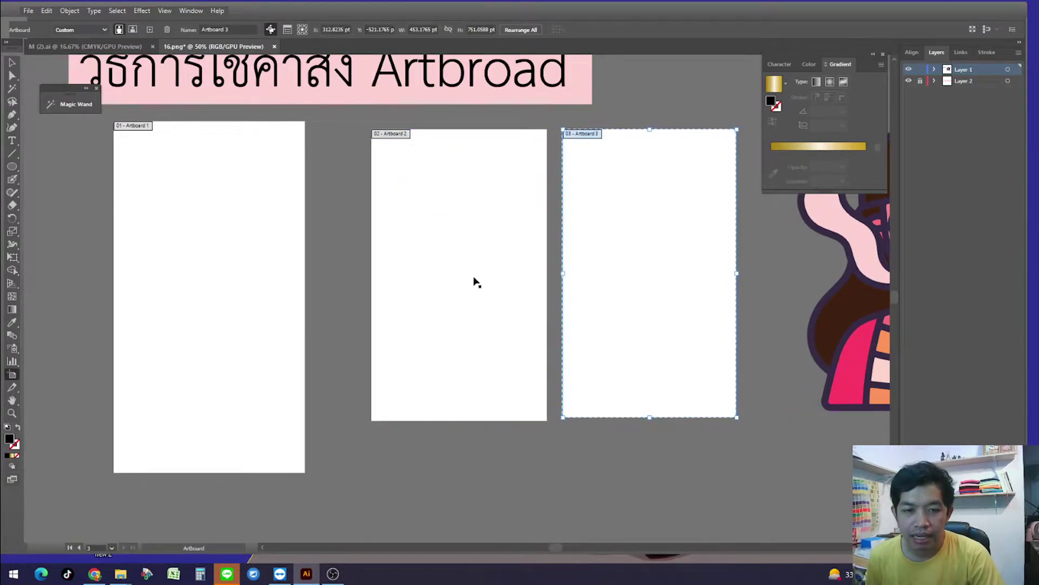
left_click(12, 62)
key("ctrl+minus")
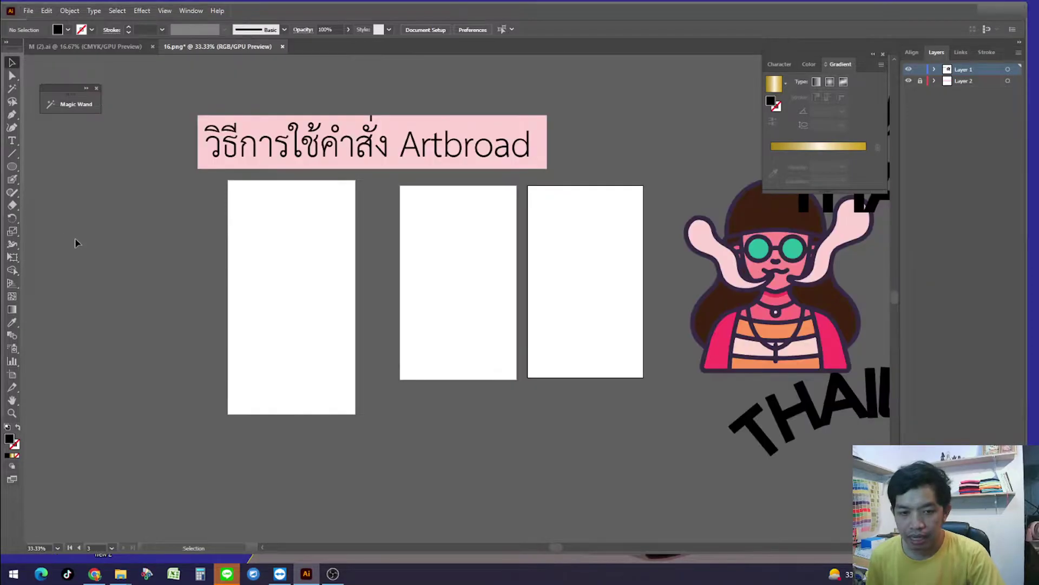
scroll(414, 224, "down", 2)
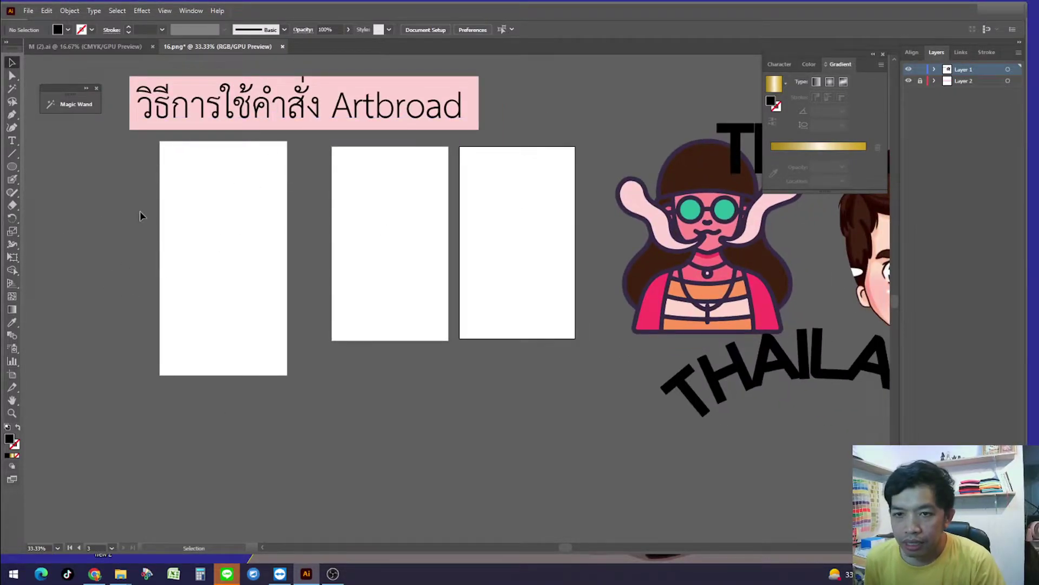
Switch to the M (2).ai shirt pattern, review its artboards, and open the File menu
left_click(92, 47)
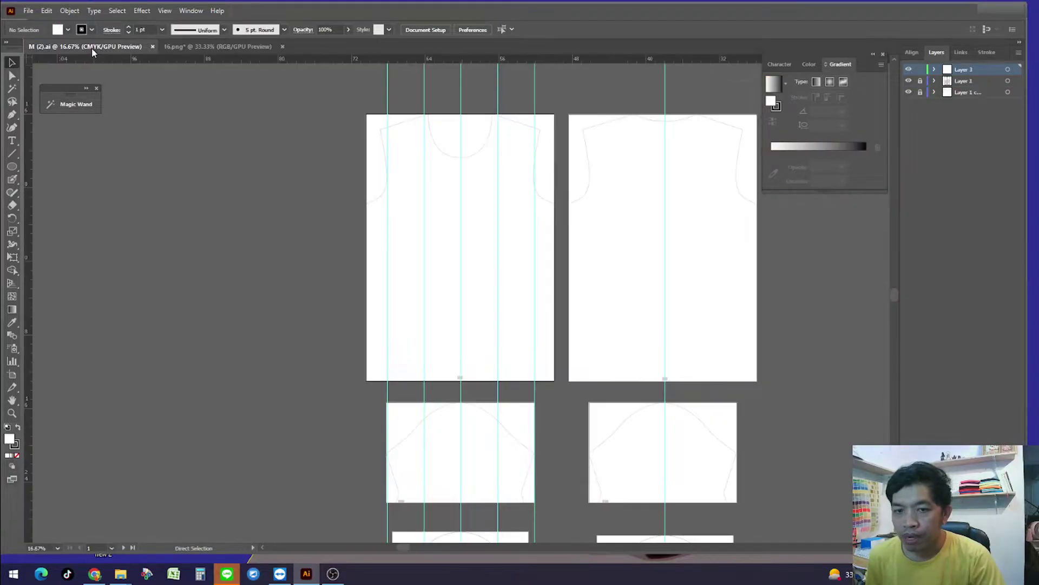
scroll(314, 227, "right", 4)
left_click_drag(276, 270, 279, 284)
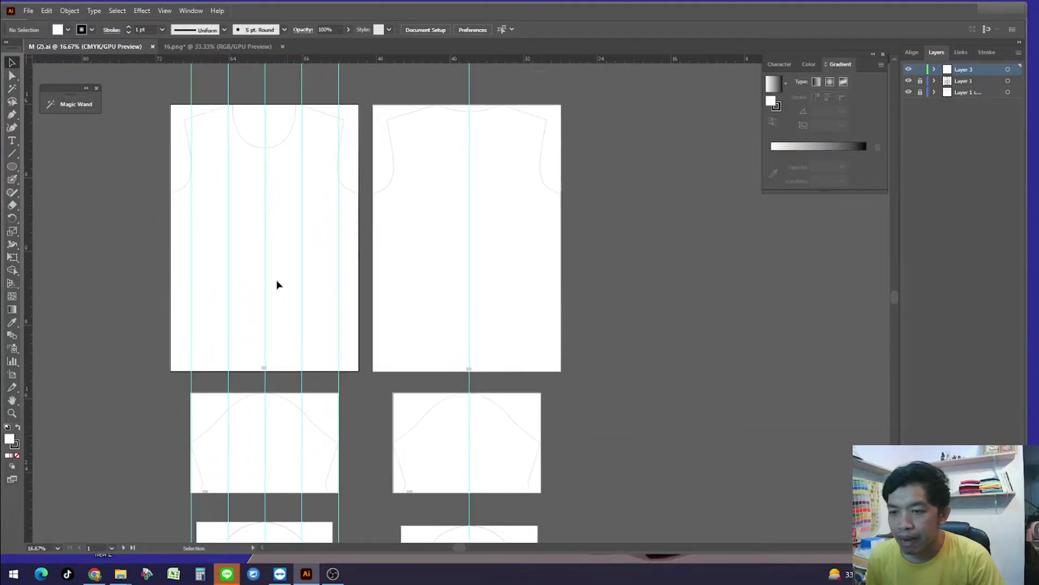
left_click(12, 374)
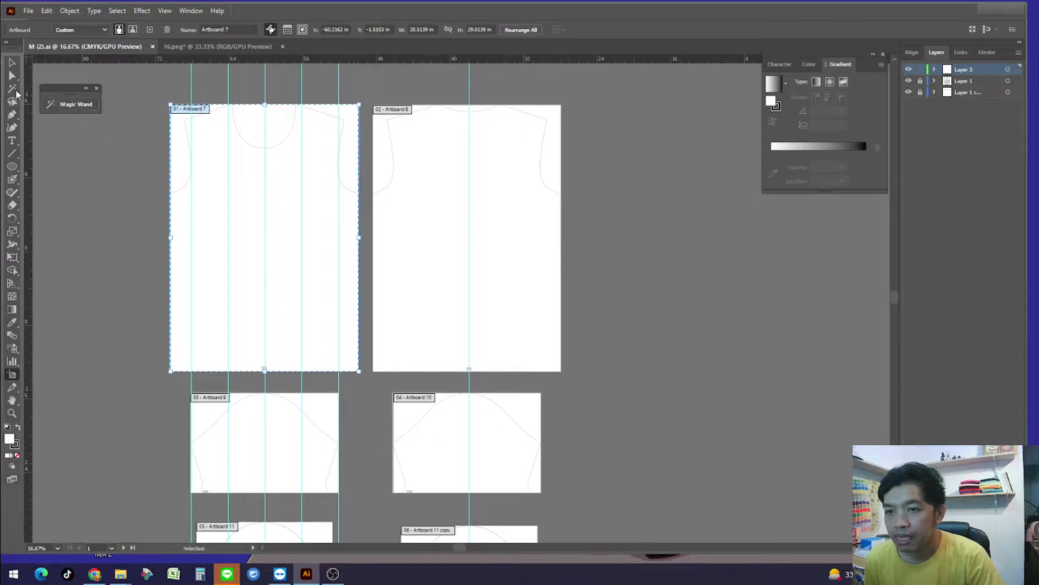
left_click(9, 58)
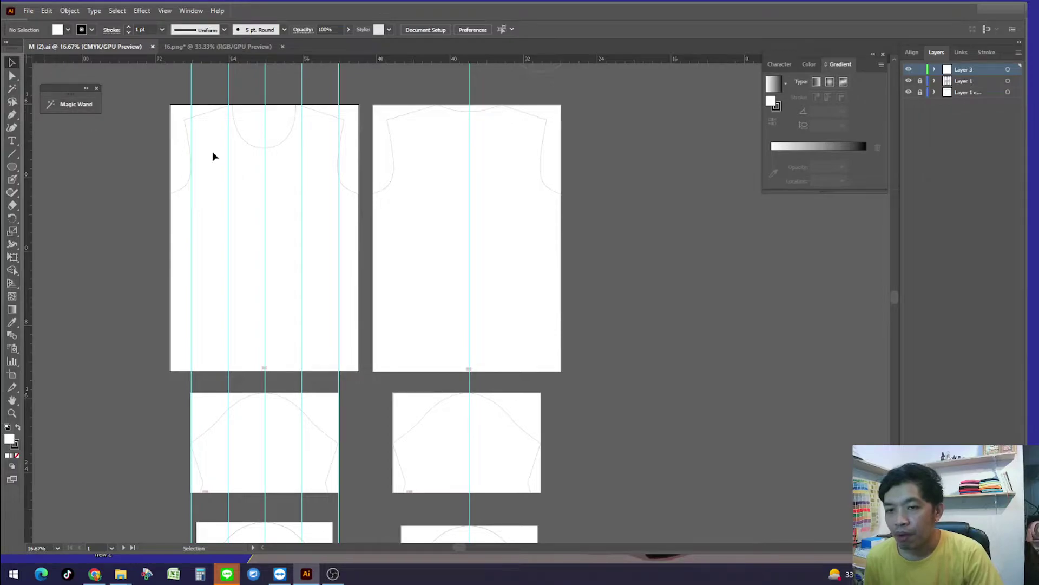
left_click(28, 10)
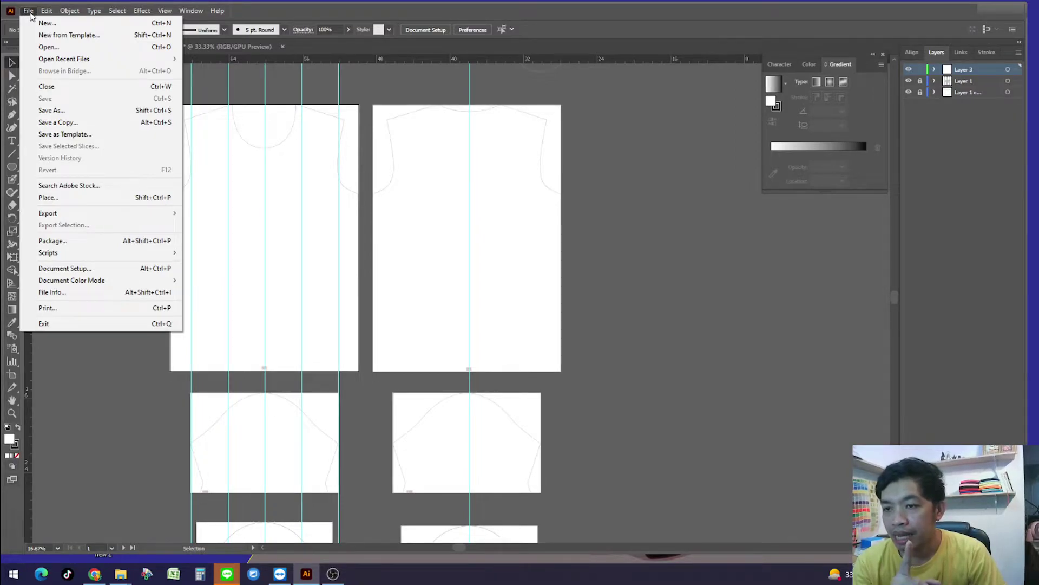
mouse_move(49, 213)
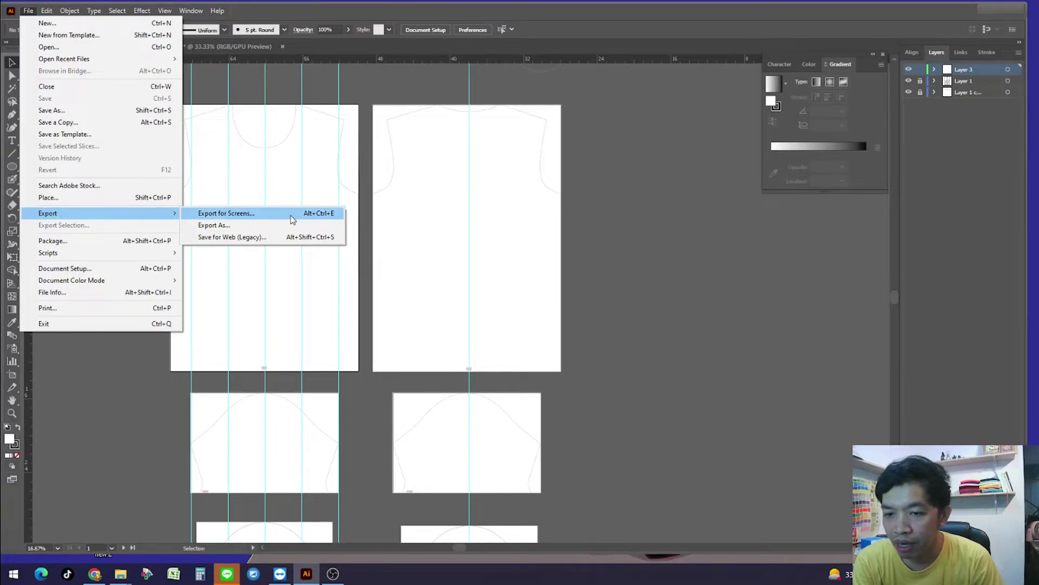
Start Export As and set the export format to JPEG
left_click(262, 228)
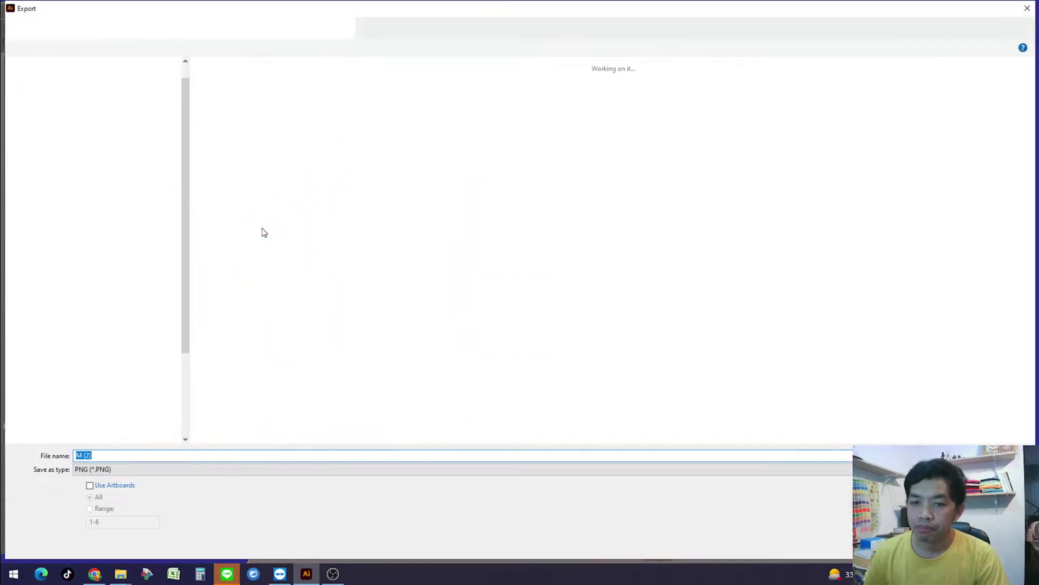
double_click(535, 11)
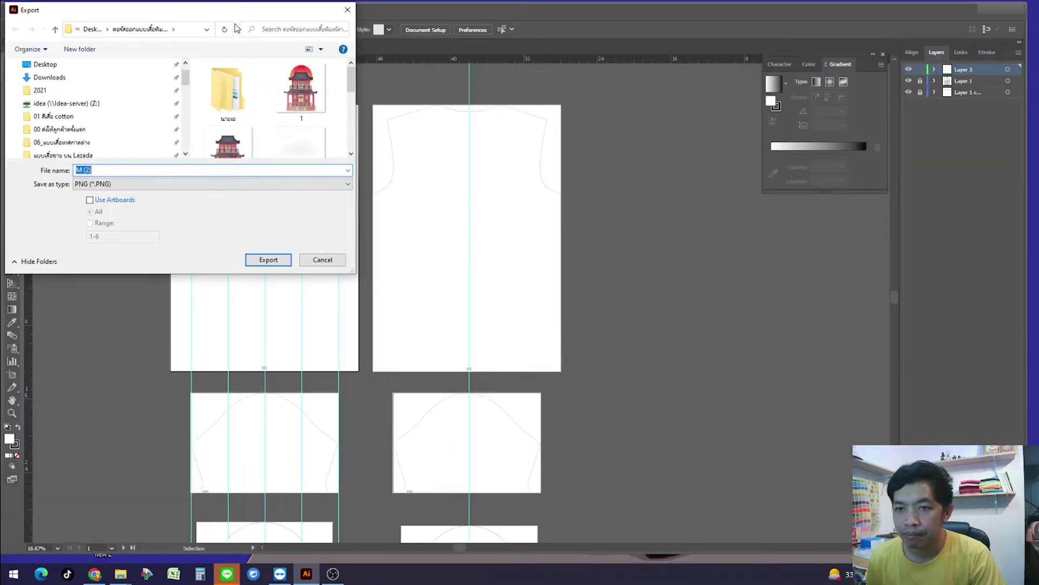
left_click_drag(239, 11, 518, 54)
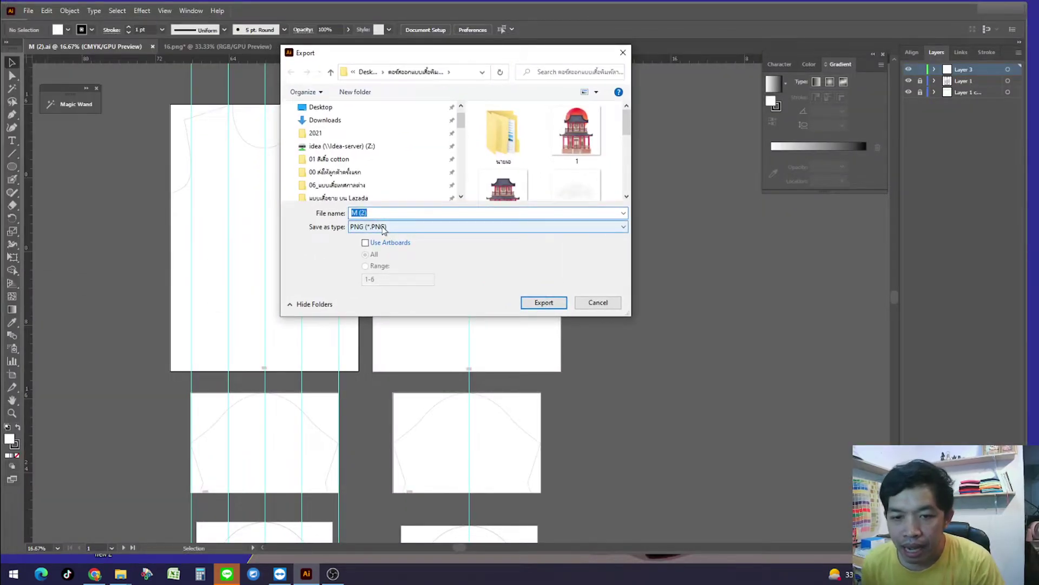
left_click(382, 227)
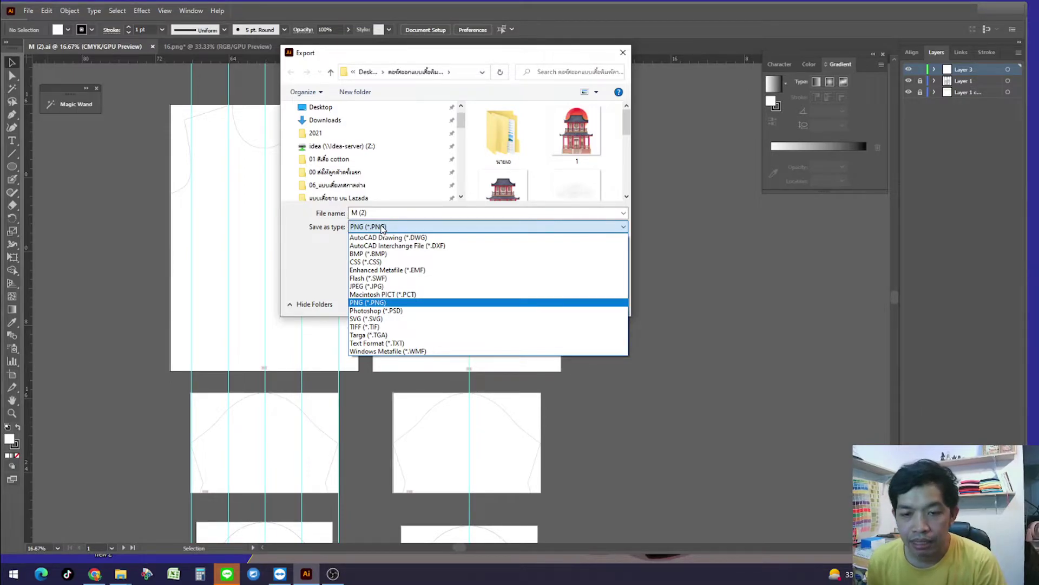
left_click(379, 286)
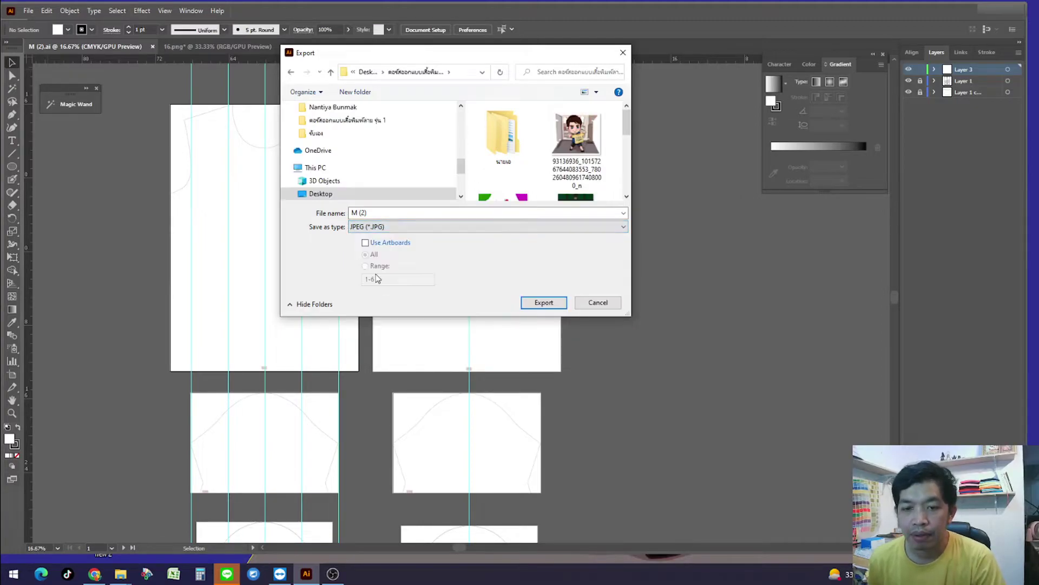
Export each artboard as its own file with All artboards selected, and confirm
left_click(366, 243)
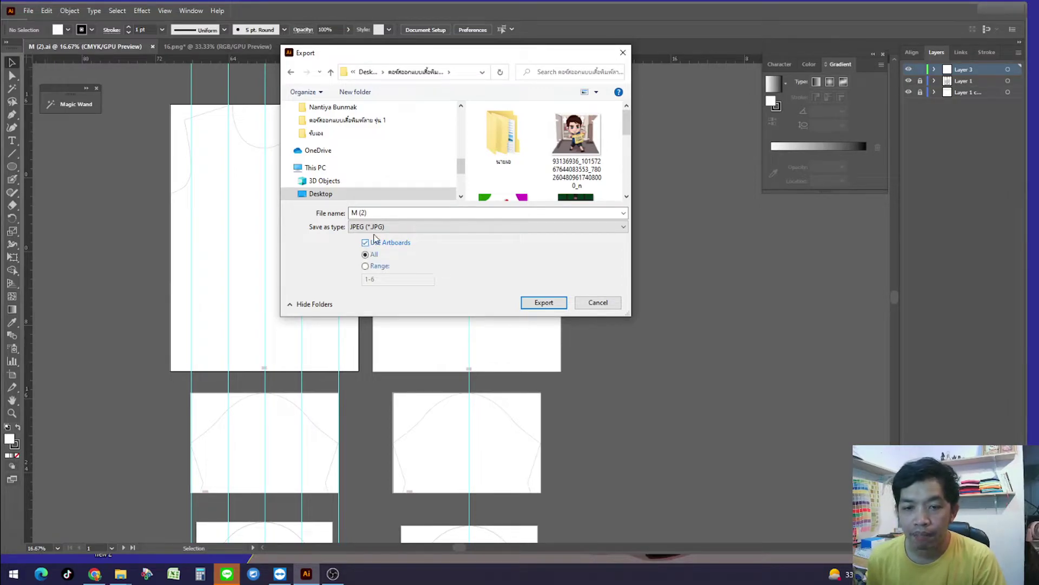
left_click(366, 266)
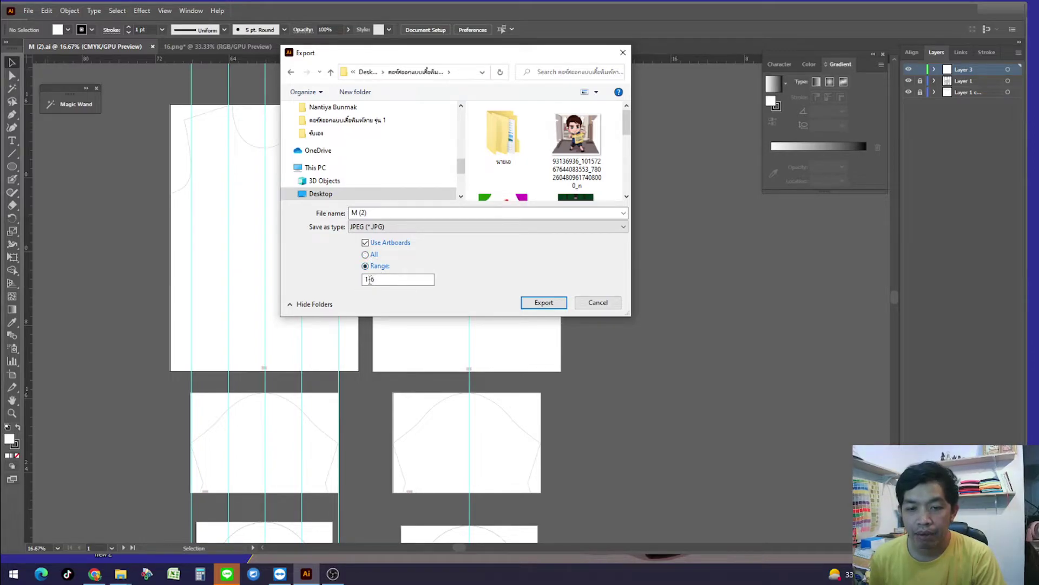
left_click(376, 279)
left_click(366, 256)
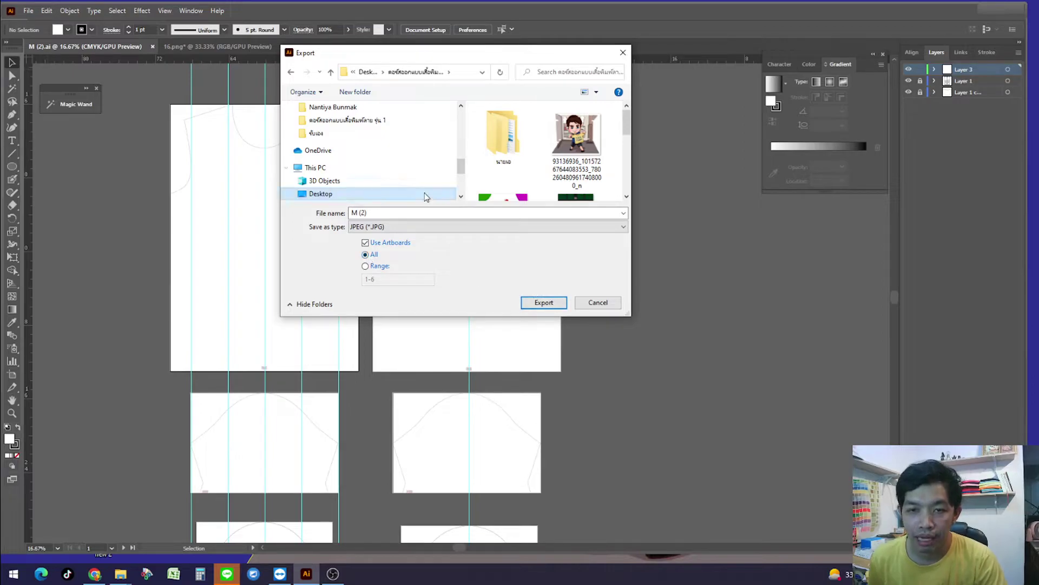
left_click(542, 303)
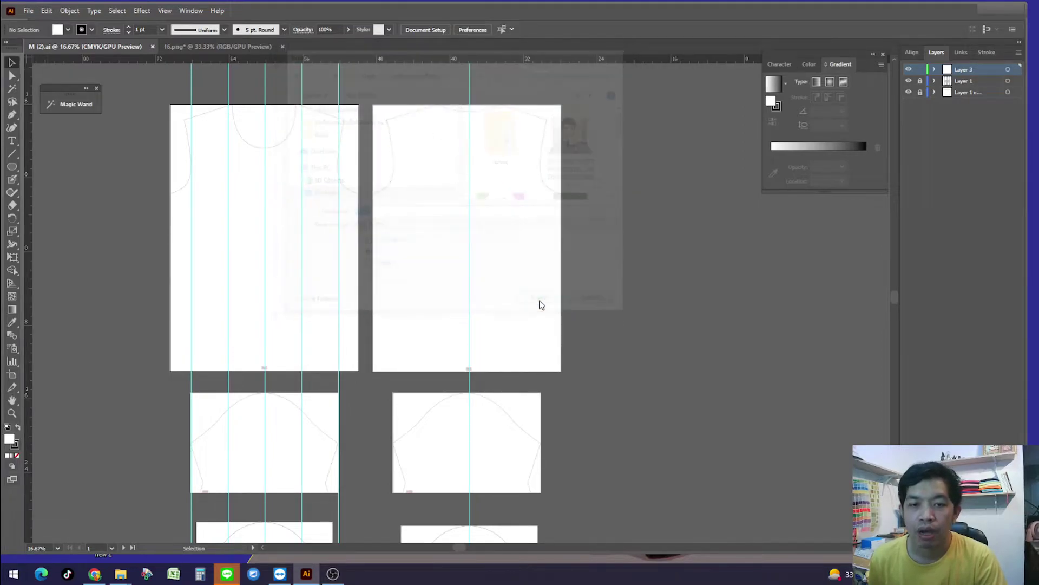
Keep CMYK, set quality 8 (Maximum) and High (300 ppi) resolution, then confirm
left_click(479, 271)
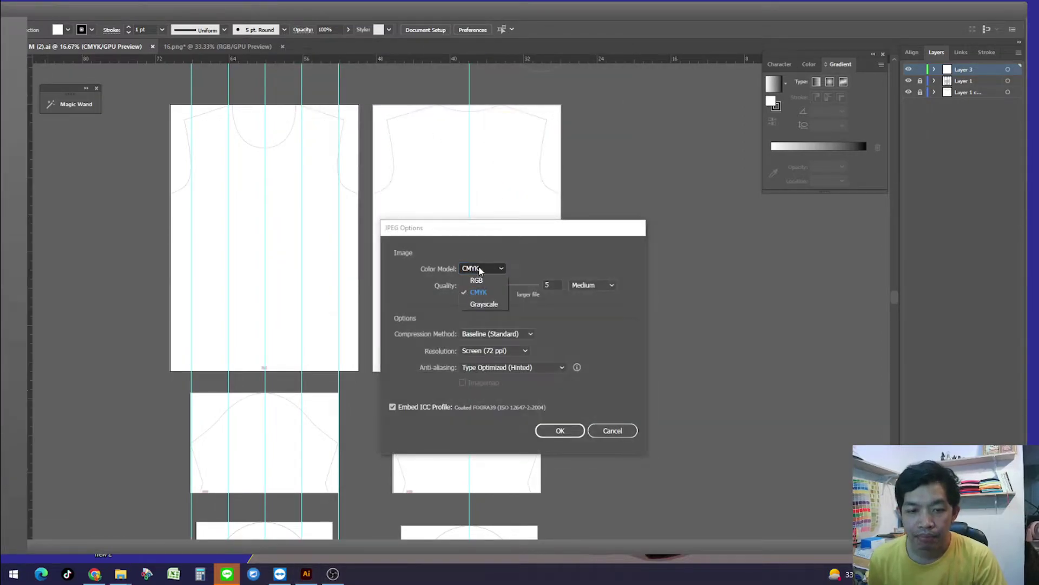
left_click(484, 293)
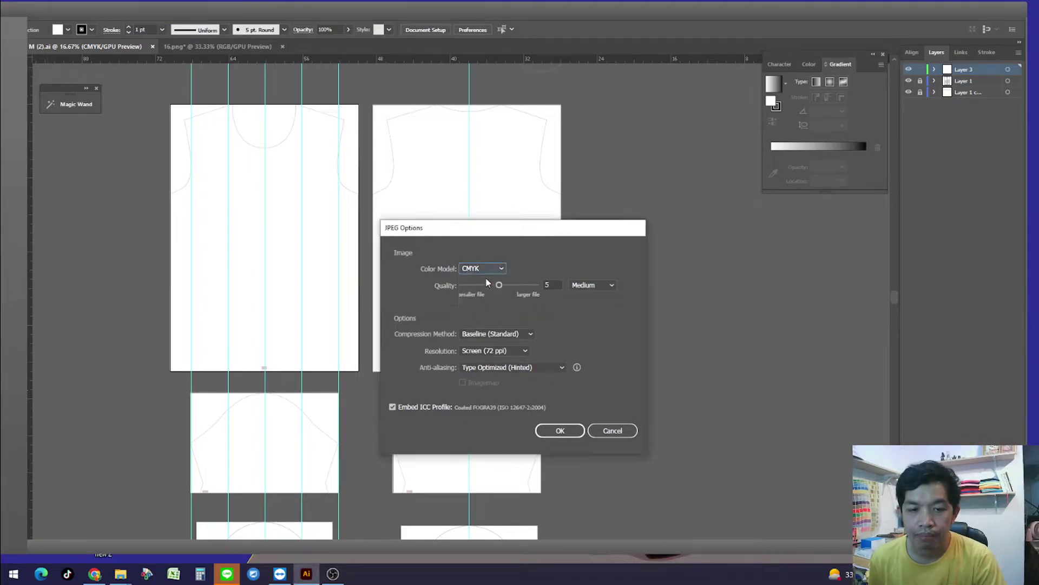
left_click_drag(499, 285, 521, 285)
left_click(478, 352)
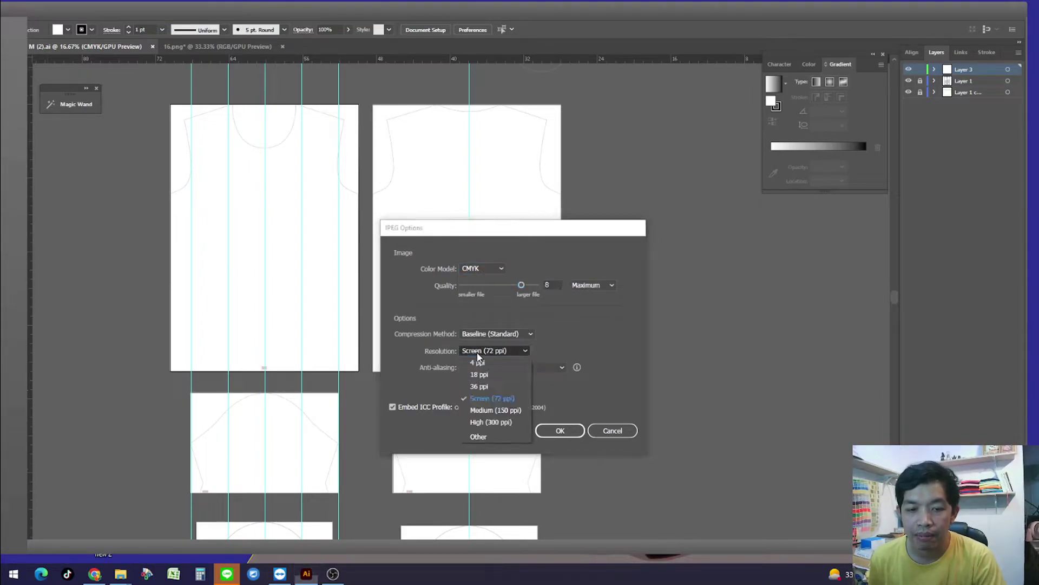
left_click(491, 422)
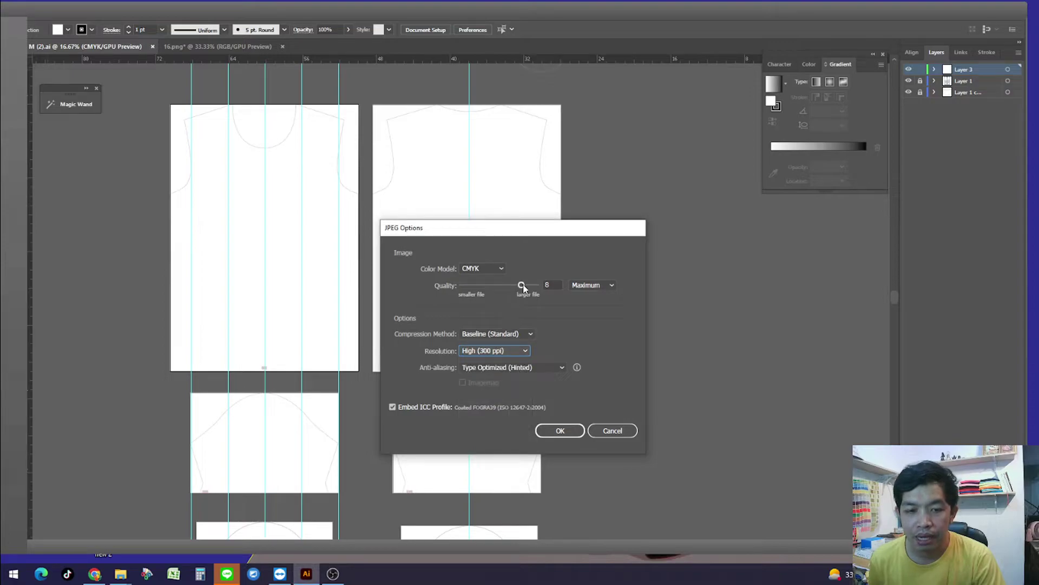
left_click(559, 431)
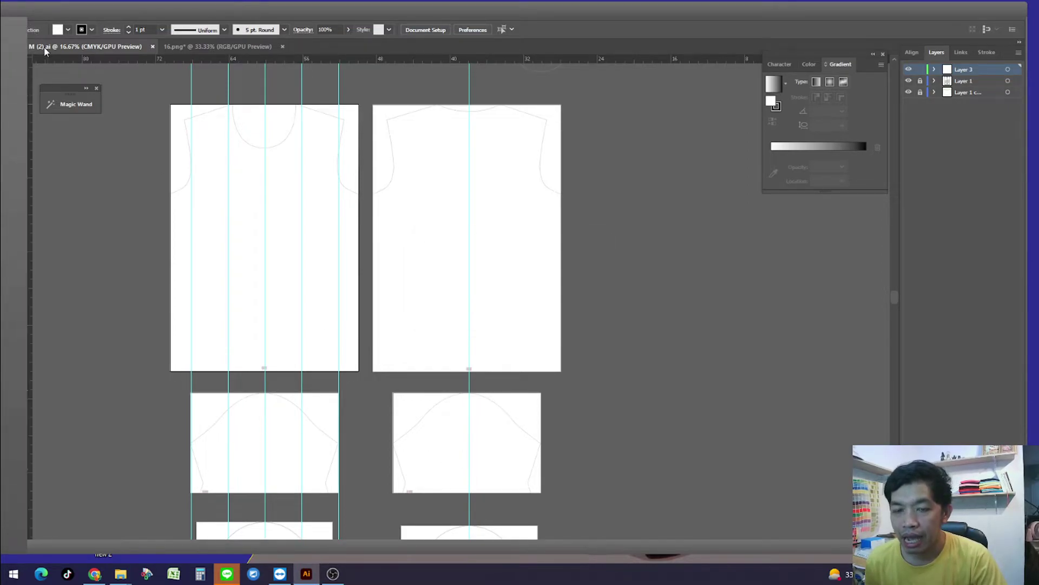
left_click(29, 11)
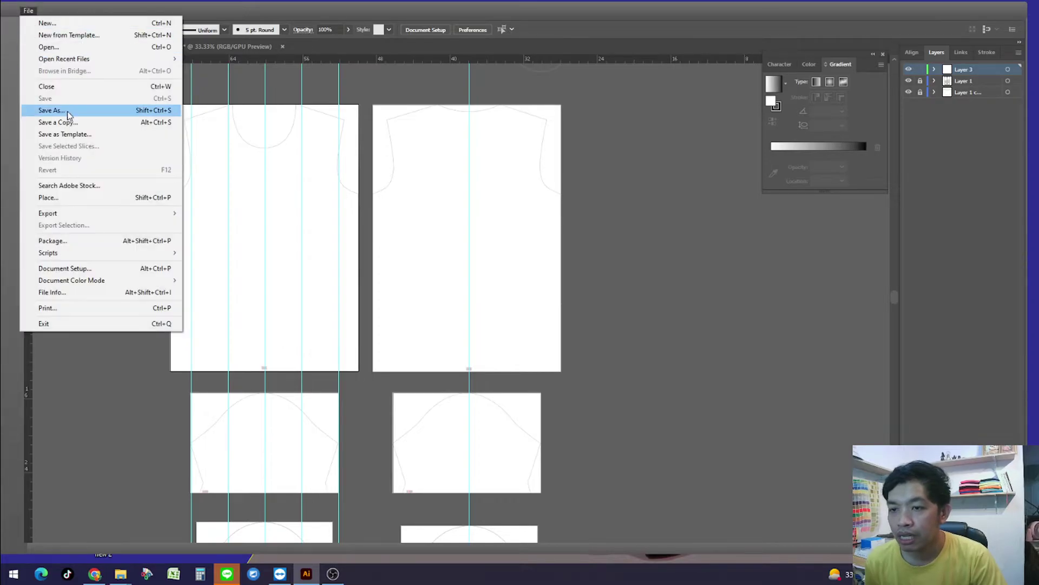
left_click(65, 47)
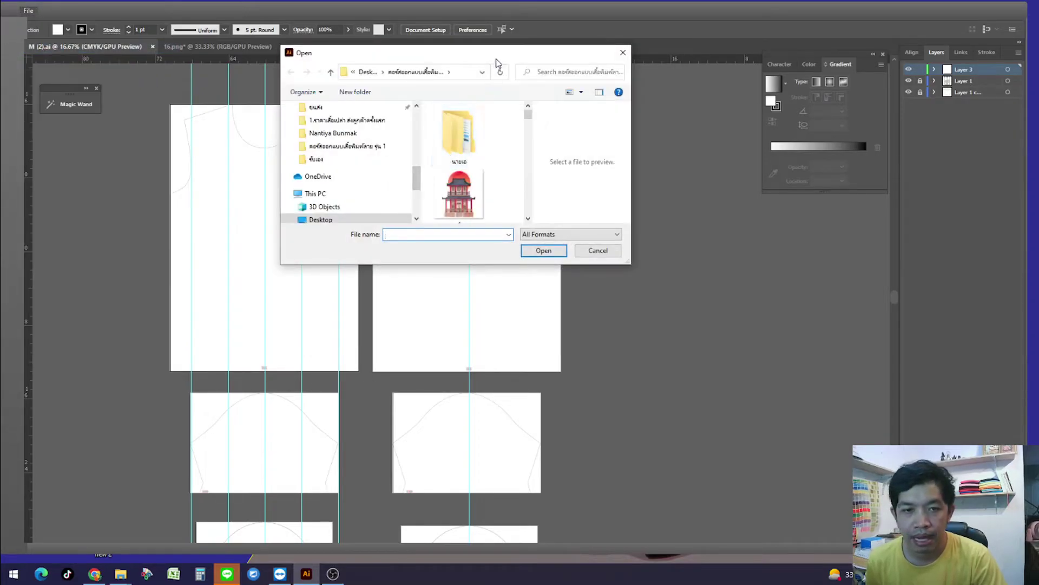
double_click(499, 53)
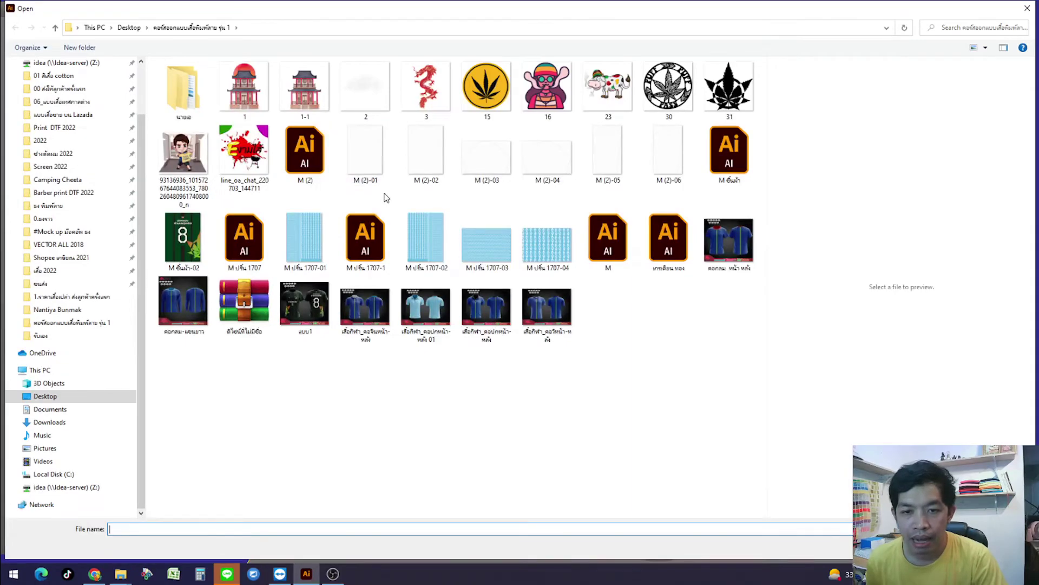
left_click_drag(383, 196, 679, 140)
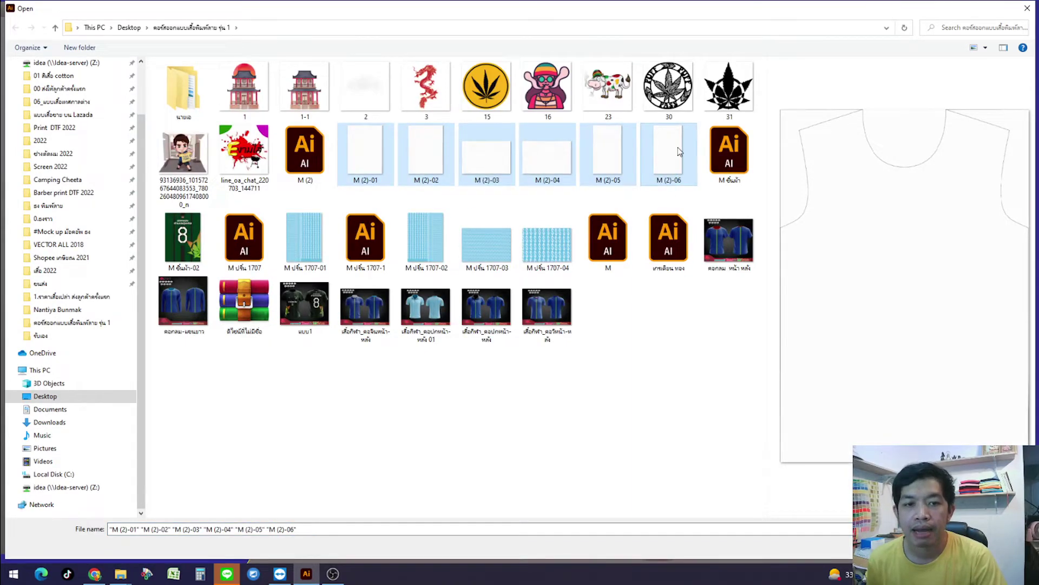
left_click(1027, 8)
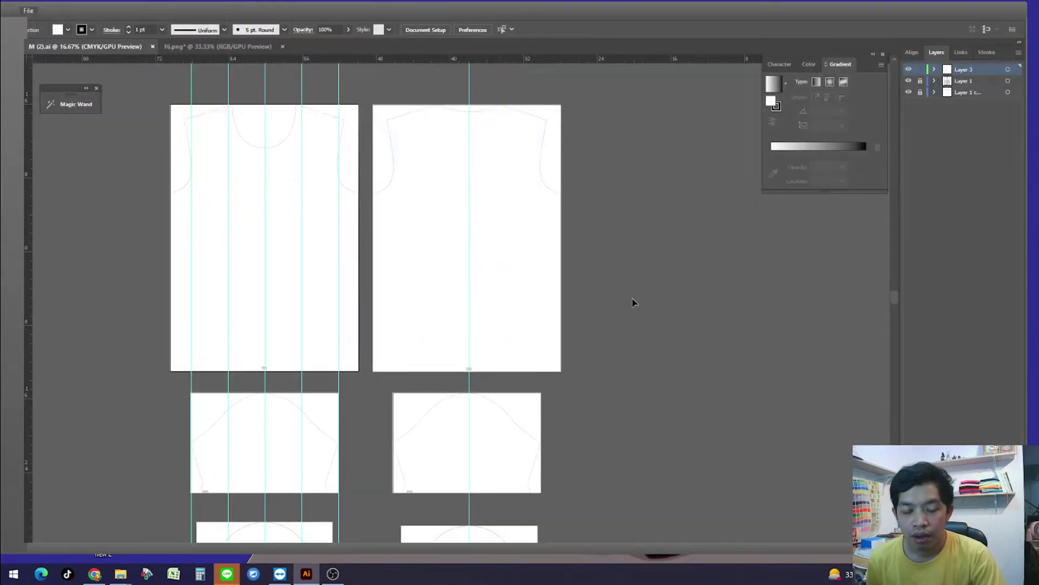
Alt-drag Artboard 8 rightward to make four blank copies, numbered 07 to 10
key("ctrl+minus")
left_click_drag(392, 365, 298, 297)
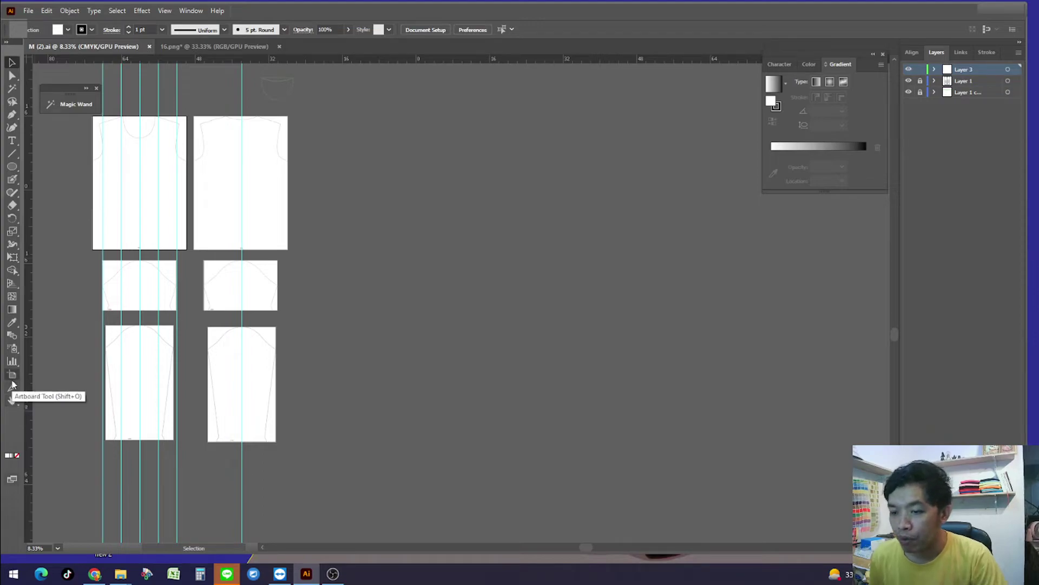
left_click(11, 375)
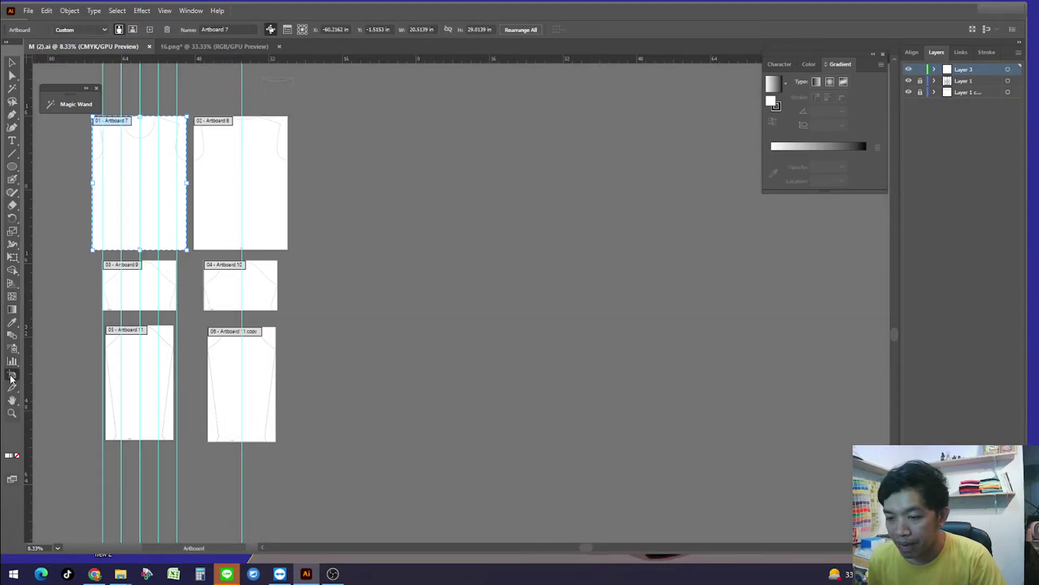
left_click(236, 218)
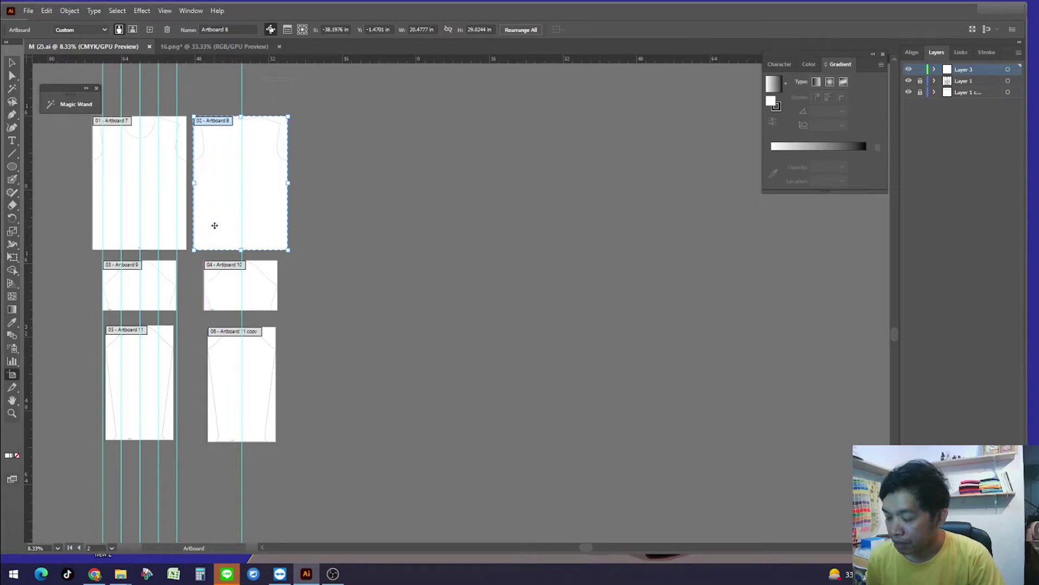
left_click_drag(215, 228, 470, 233)
left_click(596, 298)
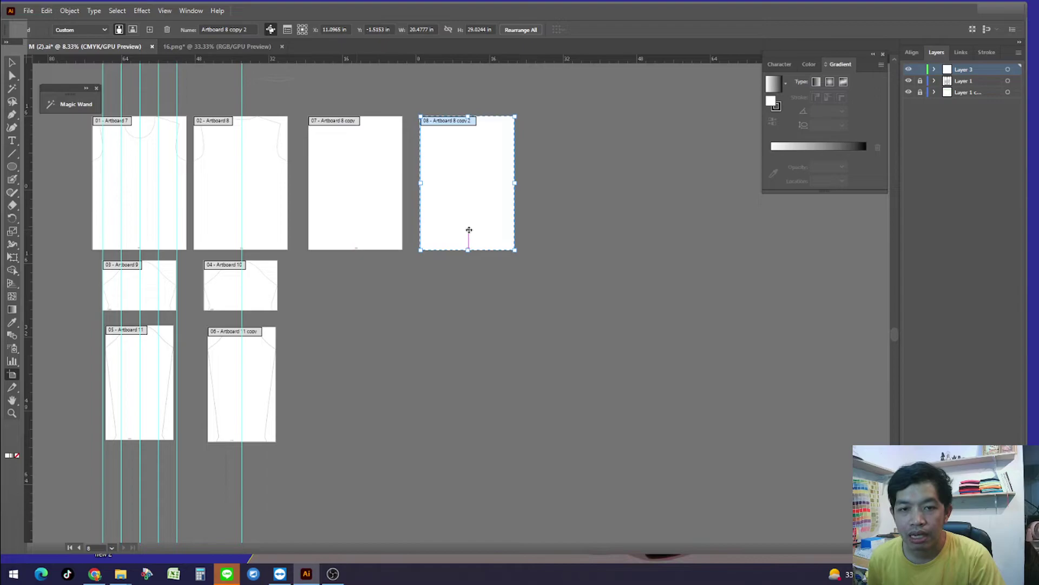
left_click_drag(470, 233, 699, 233)
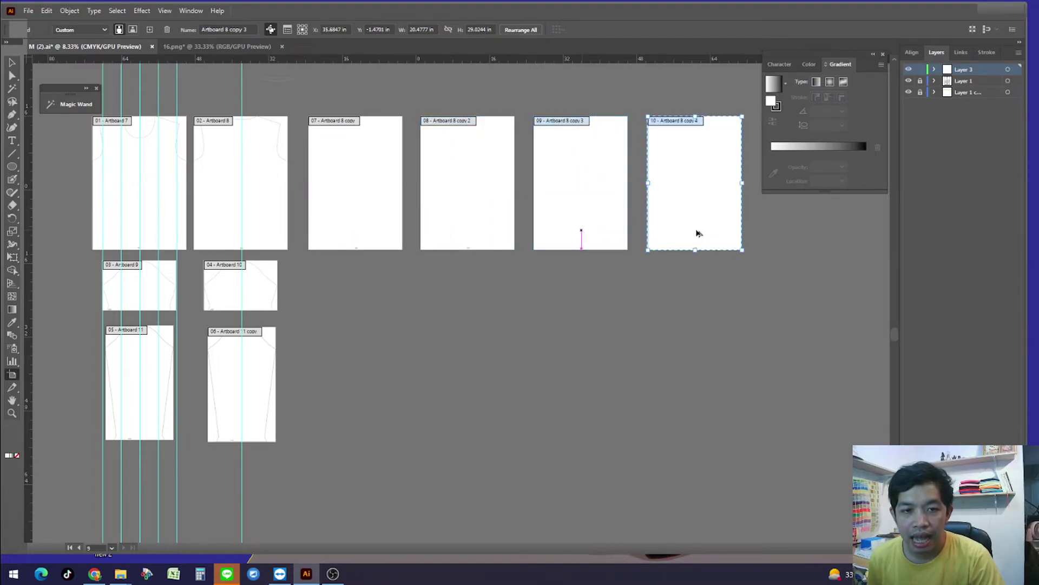
Leave artboard editing, pan across the ten artboards, and open the File menu
key("v")
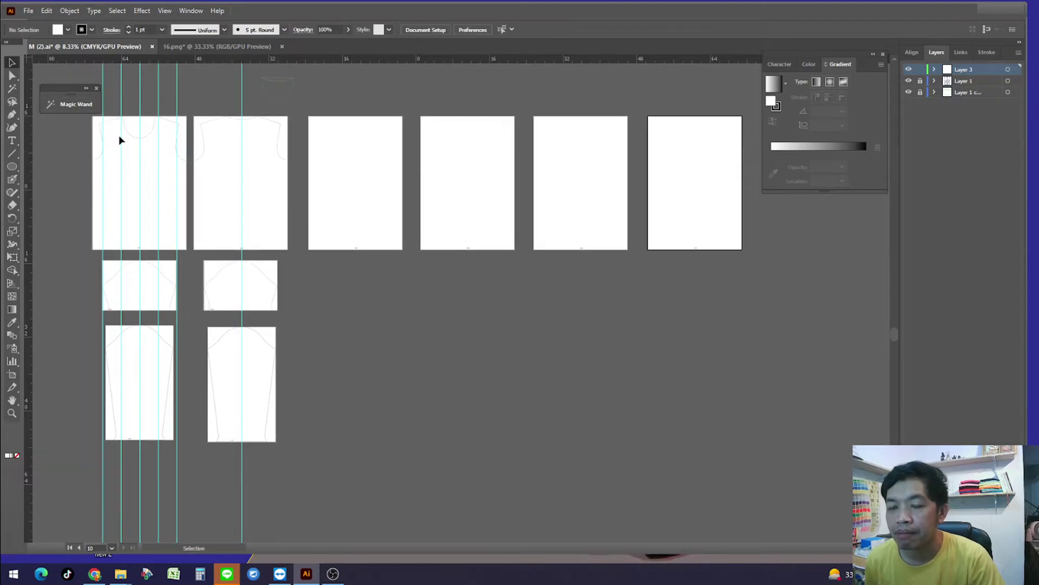
scroll(325, 354, "right", 1)
scroll(303, 352, "right", 2)
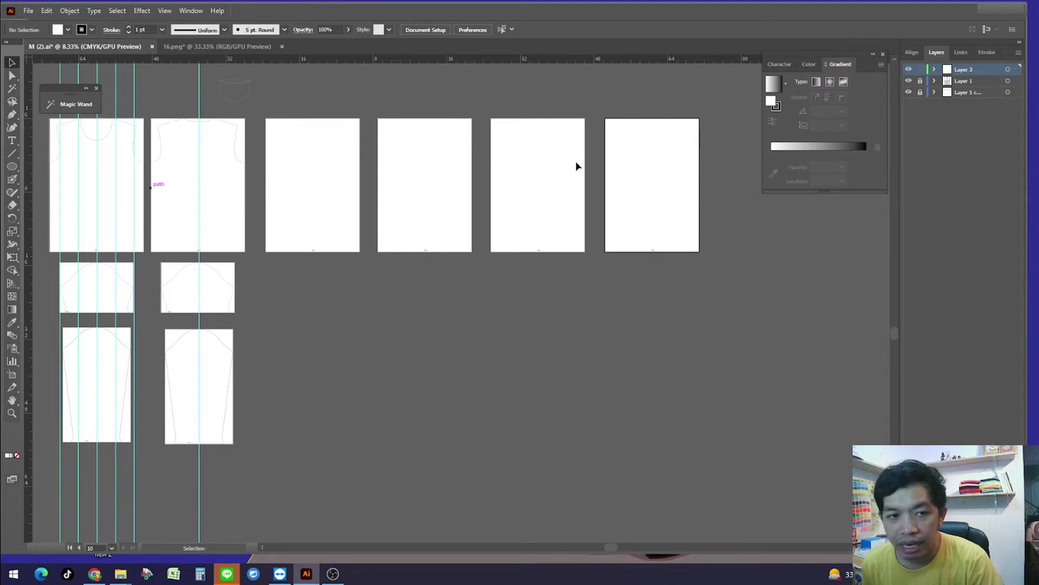
scroll(351, 232, "left", 3)
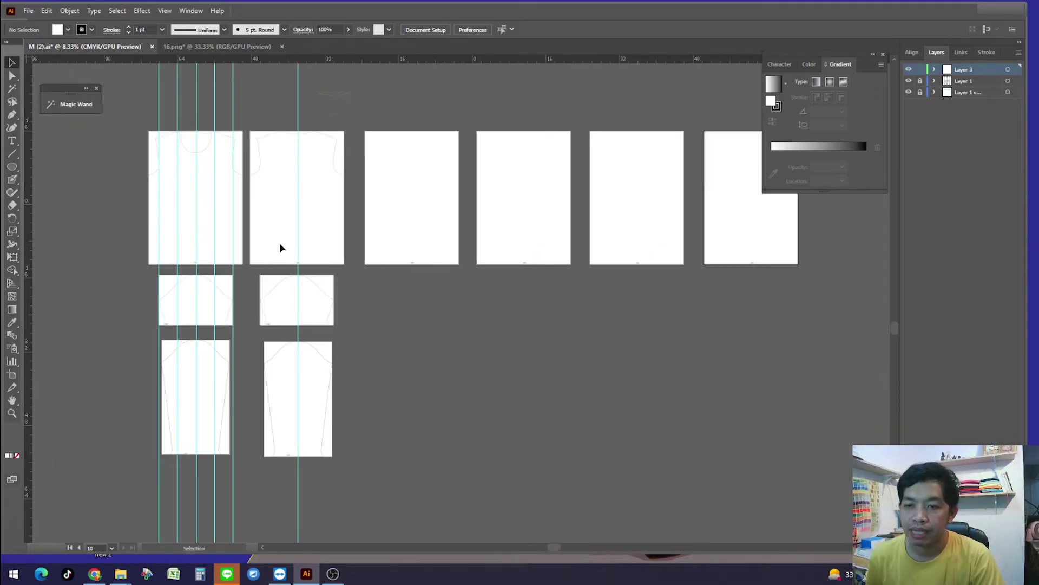
left_click(11, 376)
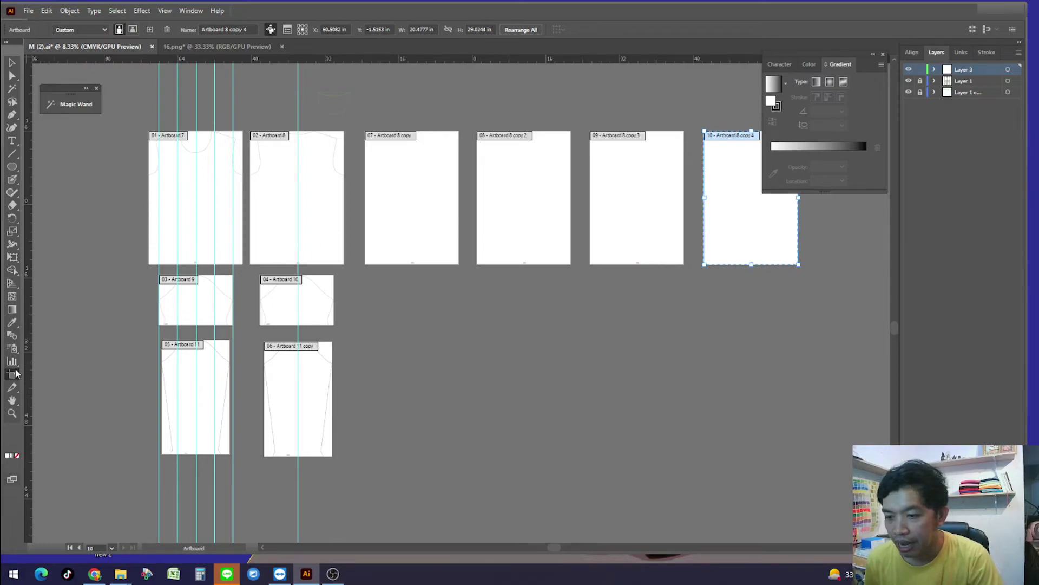
left_click(12, 63)
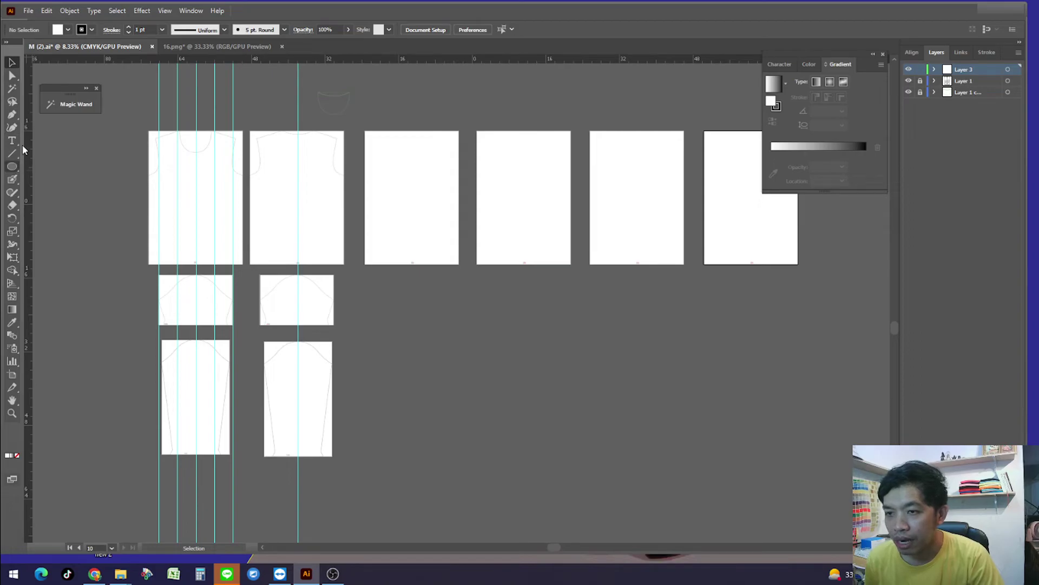
left_click(28, 10)
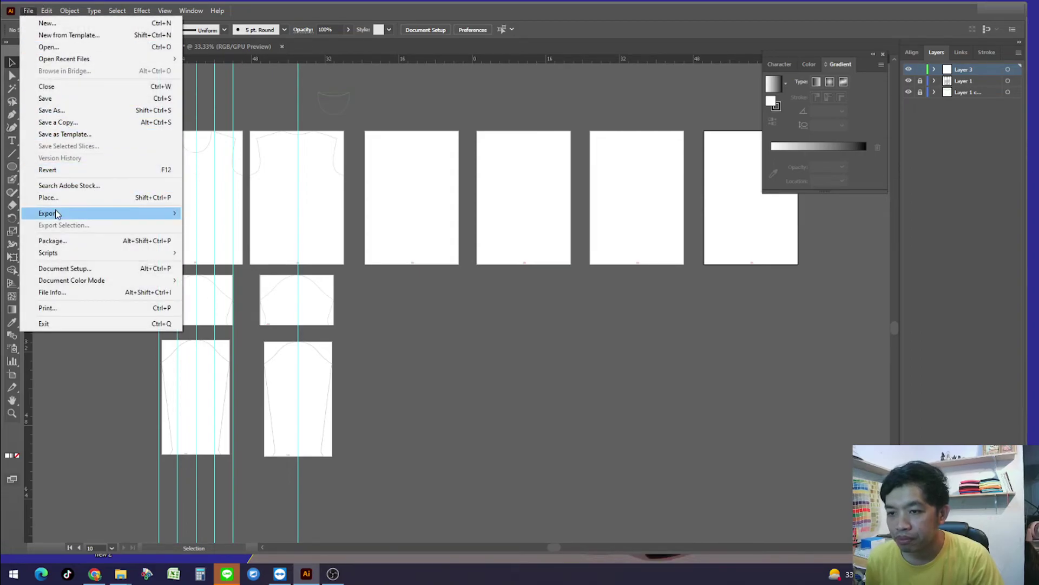
Place 16.png beside the artboards and scale it up to about 28.7 in square
left_click(53, 197)
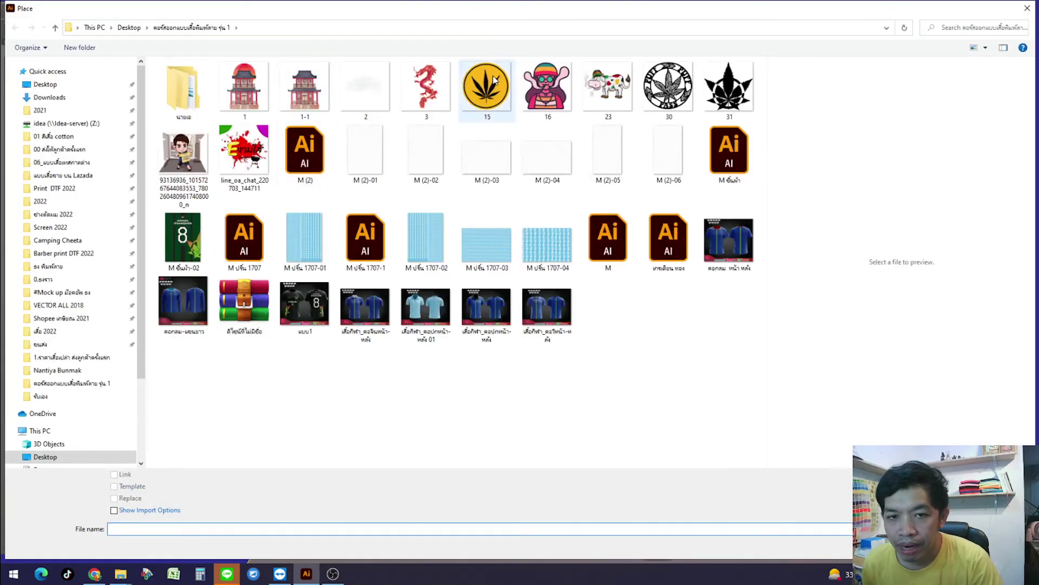
double_click(548, 86)
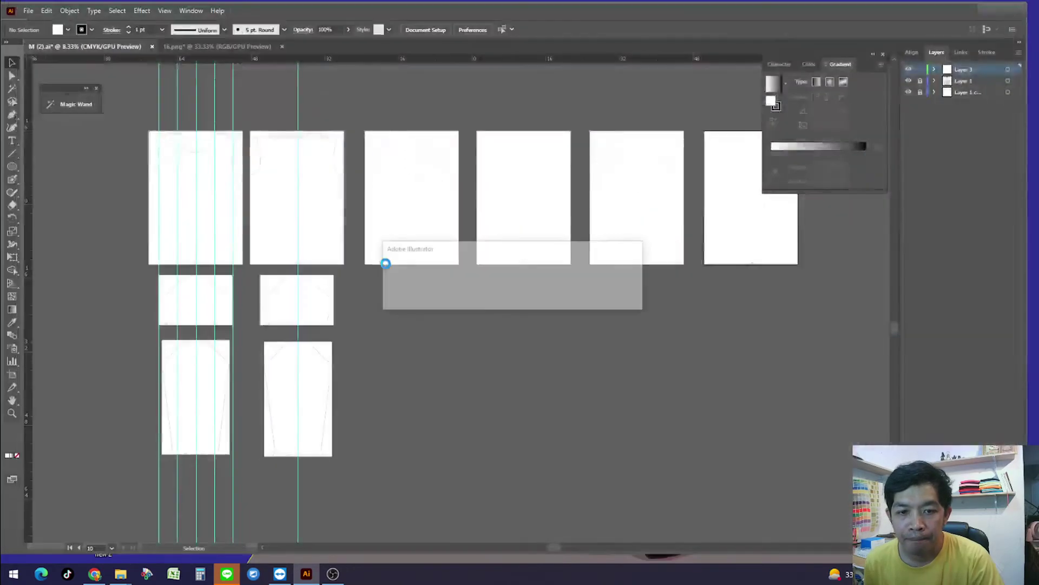
left_click(568, 297)
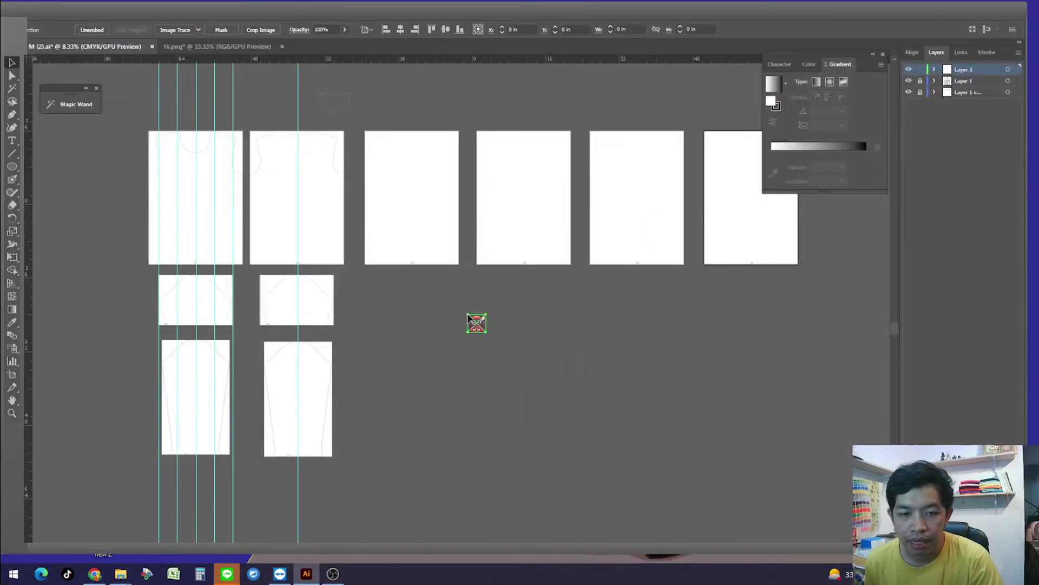
left_click(467, 314)
left_click_drag(476, 334, 476, 441)
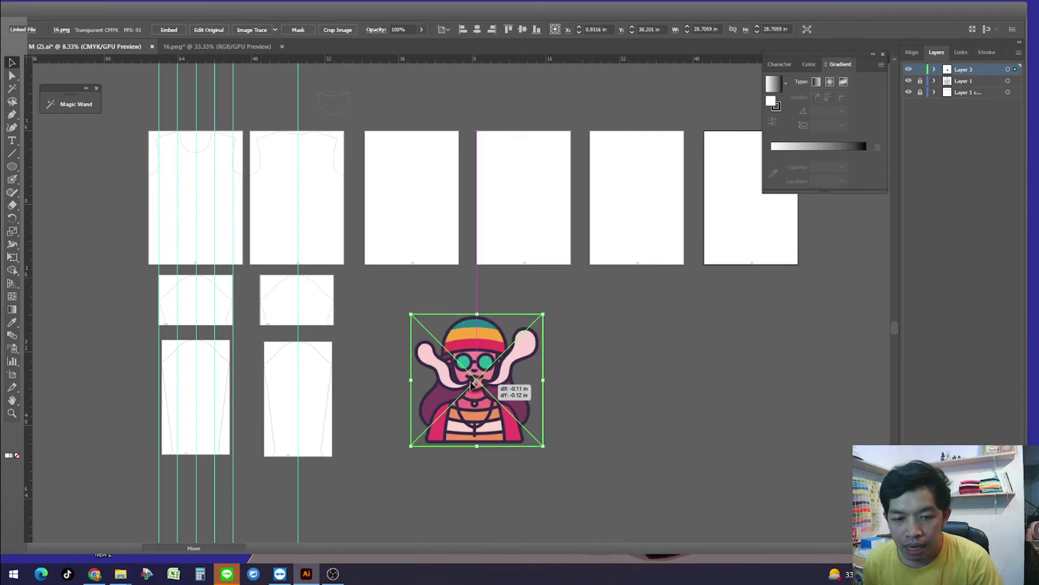
left_click_drag(476, 379, 378, 339)
key("ctrl+=")
key("v")
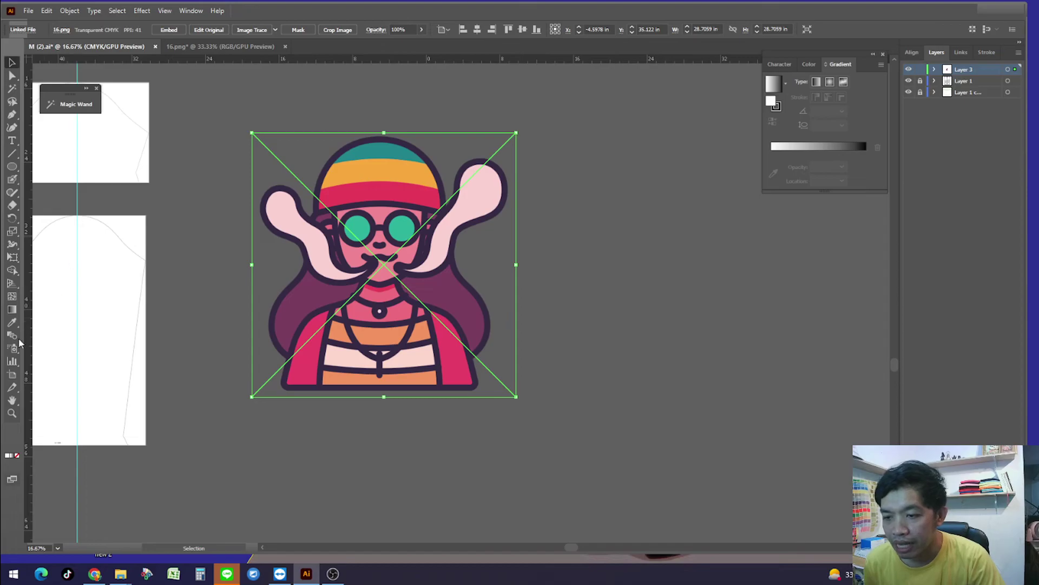
Fit Artboard 17 to the 16.png cartoon and draw Artboard 18 to its right
left_click(12, 375)
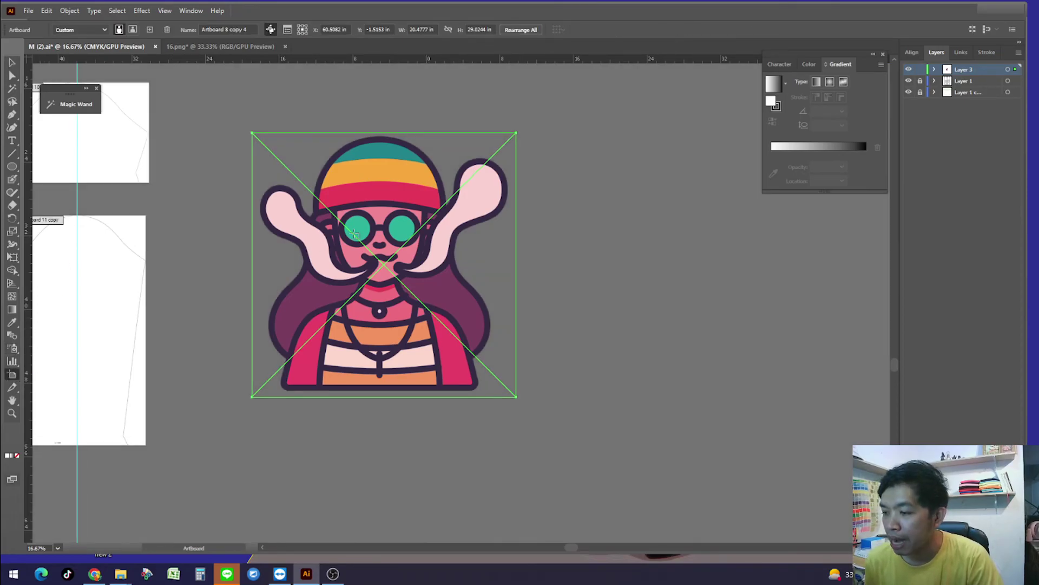
left_click(378, 205)
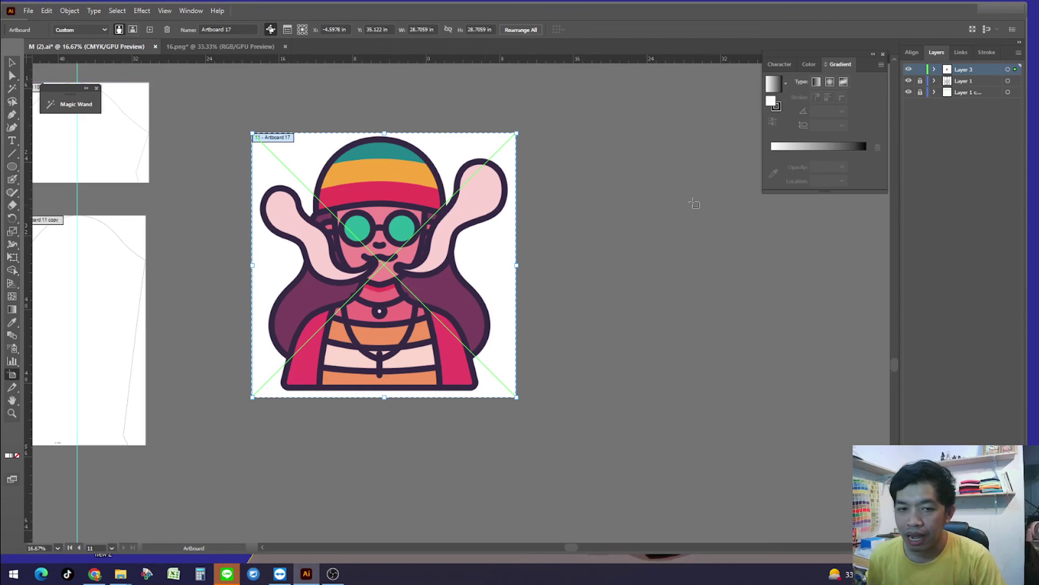
left_click_drag(604, 168, 711, 264)
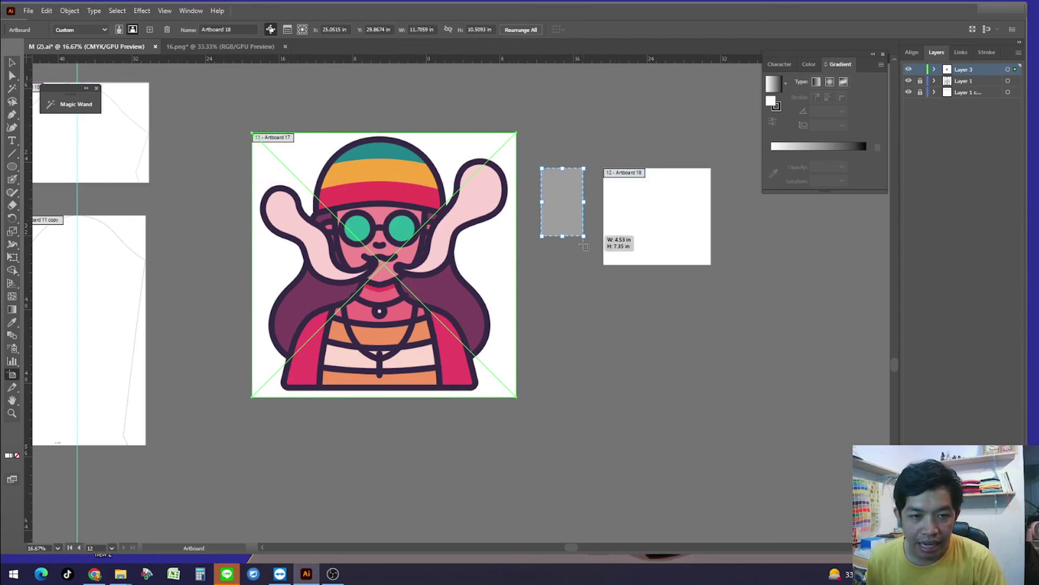